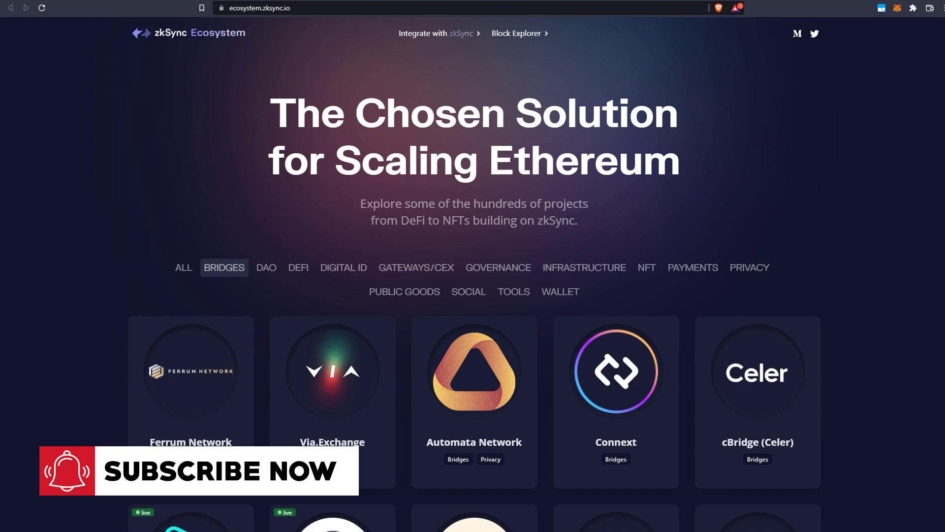
{"action": "scroll", "coordinate": [27, 203], "scroll_direction": "down", "scroll_amount": 2}
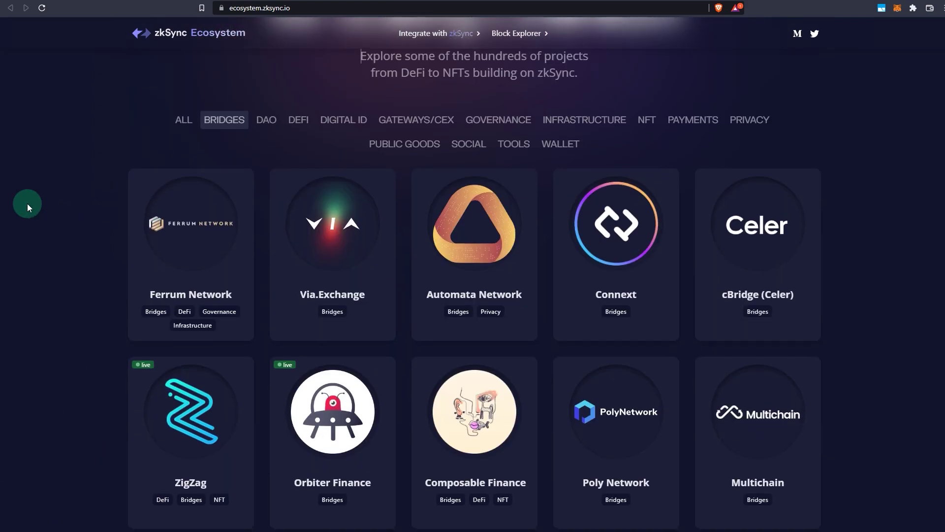
{"action": "scroll", "coordinate": [120, 271], "scroll_direction": "down", "scroll_amount": 2}
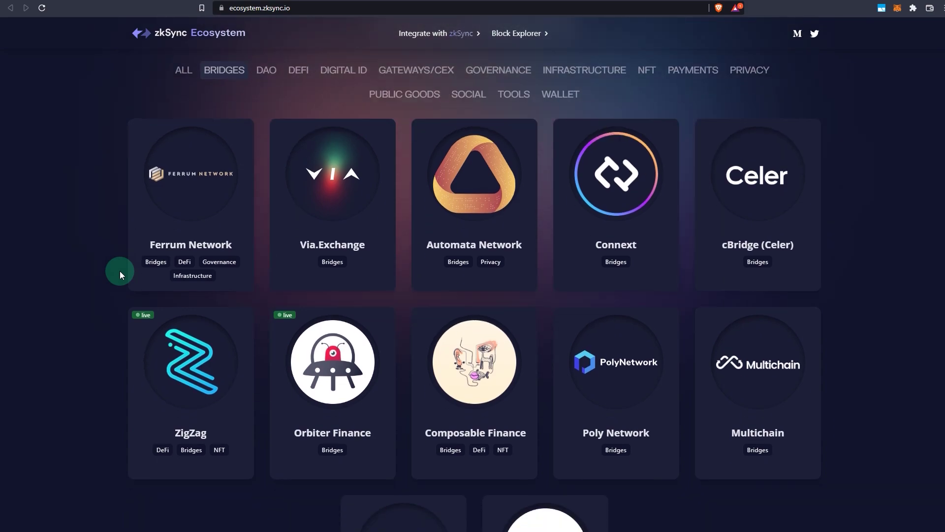
{"action": "scroll", "coordinate": [113, 287], "scroll_direction": "down", "scroll_amount": 2}
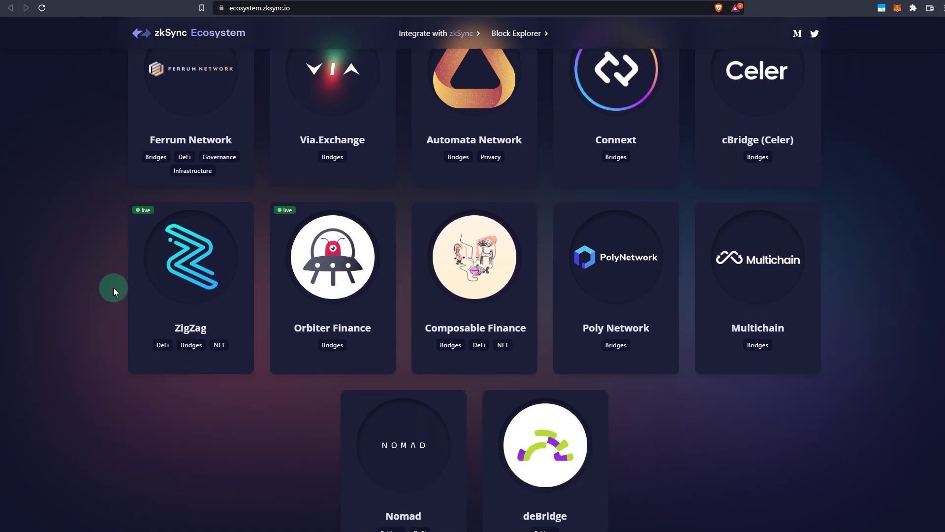
{"action": "scroll", "coordinate": [157, 285], "scroll_direction": "up", "scroll_amount": 4}
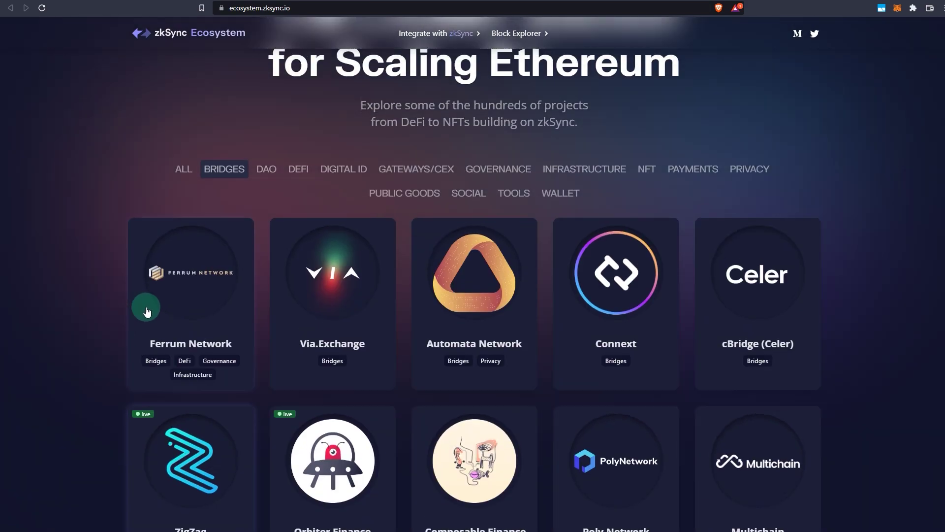
{"action": "scroll", "coordinate": [222, 295], "scroll_direction": "down", "scroll_amount": 1}
{"action": "scroll", "coordinate": [317, 363], "scroll_direction": "down", "scroll_amount": 2}
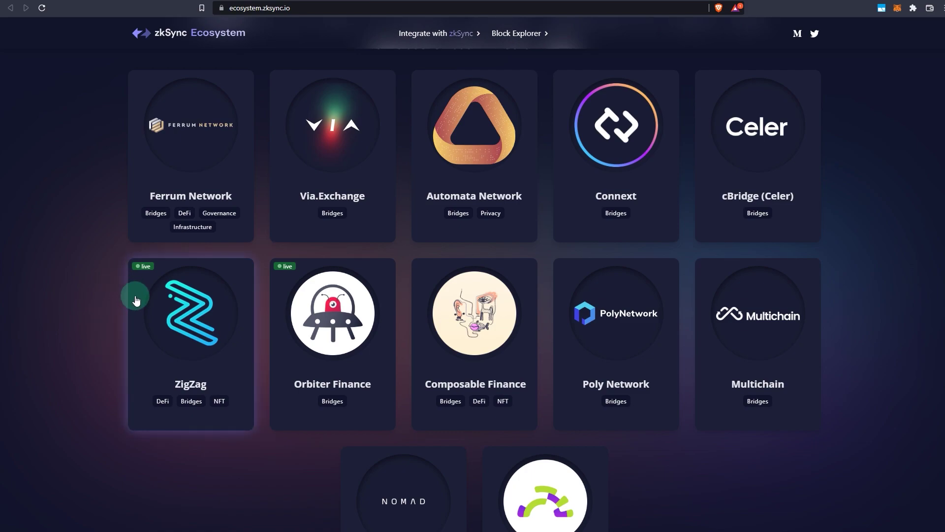
Open the ZigZag project and switch to its ETH/USDC trading page
{"action": "left_click", "coordinate": [155, 328]}
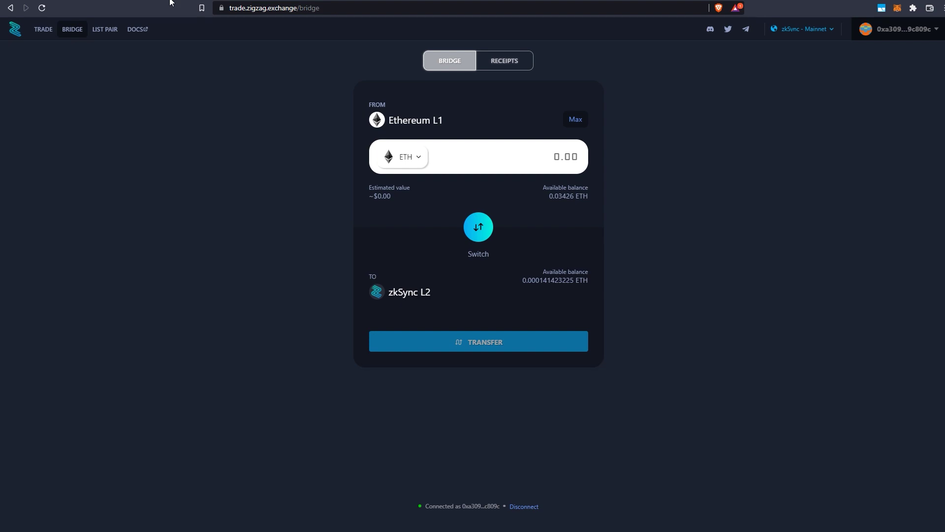
{"action": "left_click", "coordinate": [15, 29]}
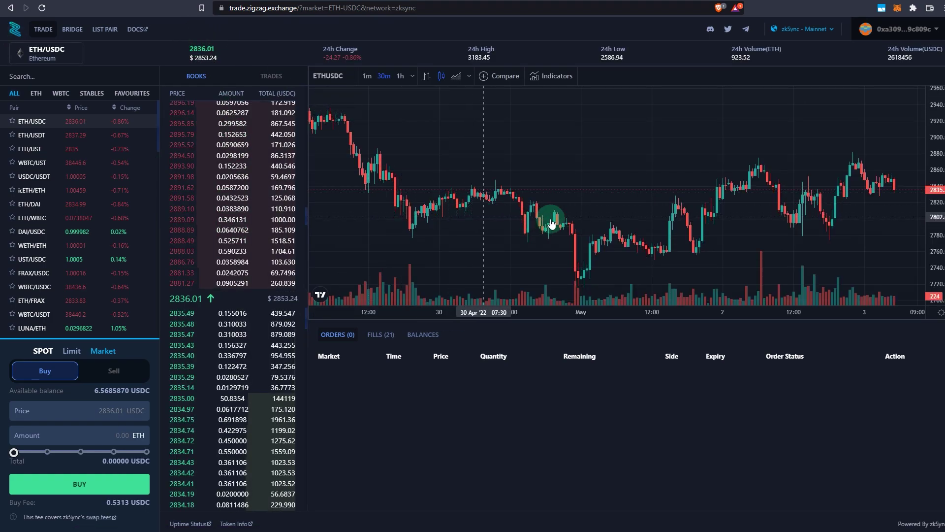
{"action": "scroll", "coordinate": [606, 200], "scroll_direction": "down", "scroll_amount": 3}
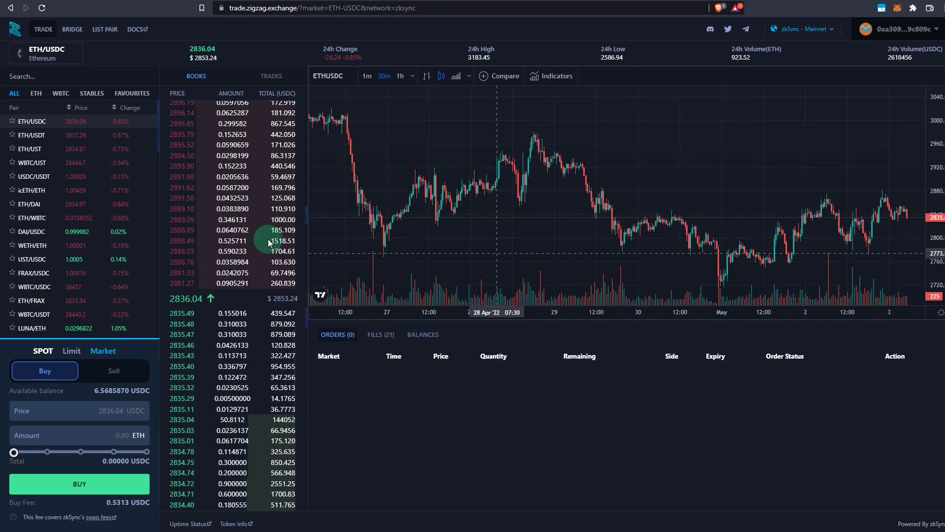
{"action": "scroll", "coordinate": [34, 255], "scroll_direction": "down", "scroll_amount": 5}
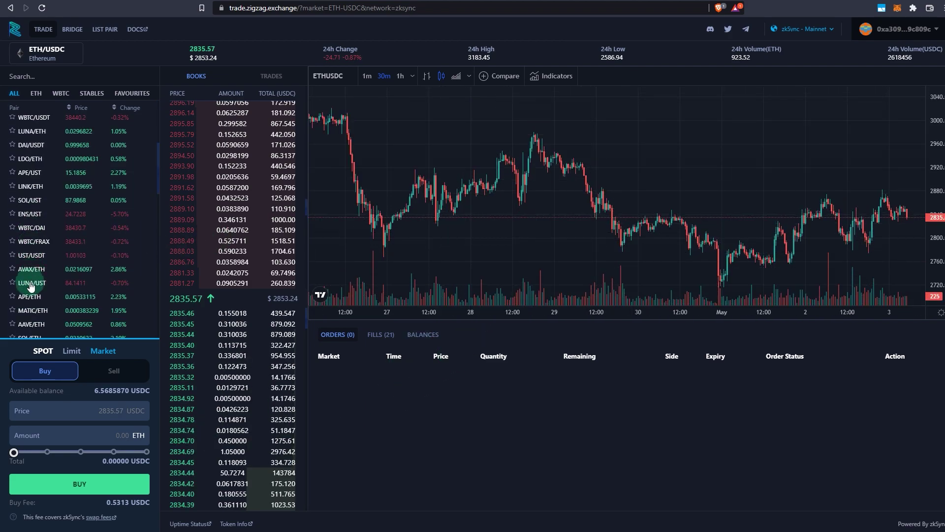
{"action": "scroll", "coordinate": [31, 285], "scroll_direction": "up", "scroll_amount": 5}
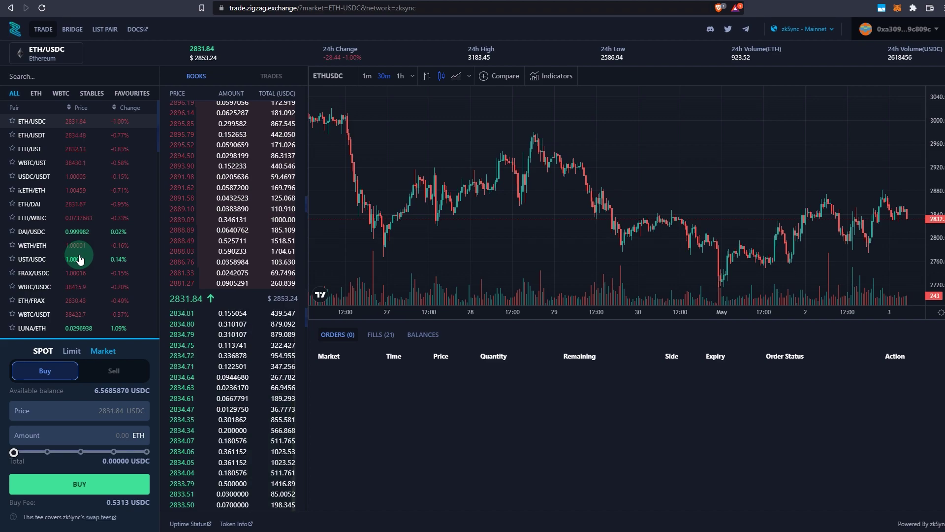
Show ZigZag's Ethereum-to-zkSync bridge and check its token list without changing ETH
{"action": "left_click", "coordinate": [72, 31]}
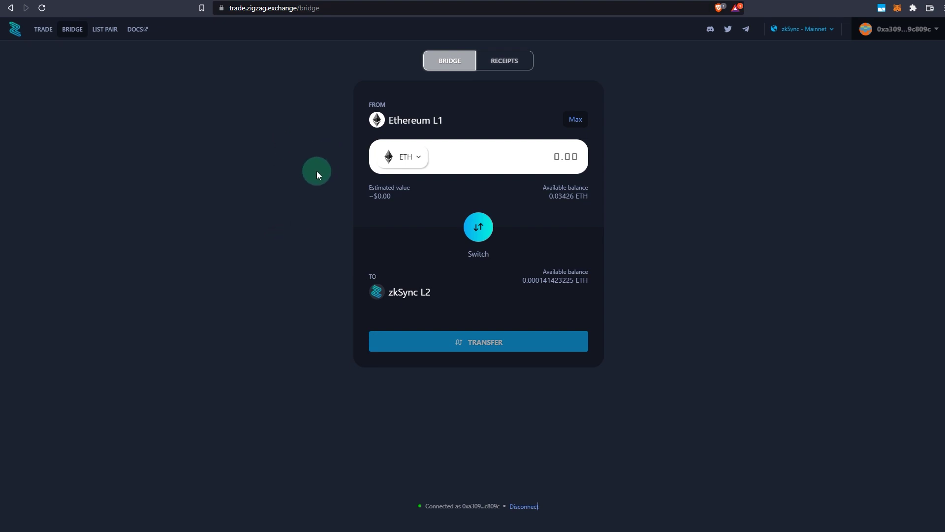
{"action": "left_click", "coordinate": [405, 157]}
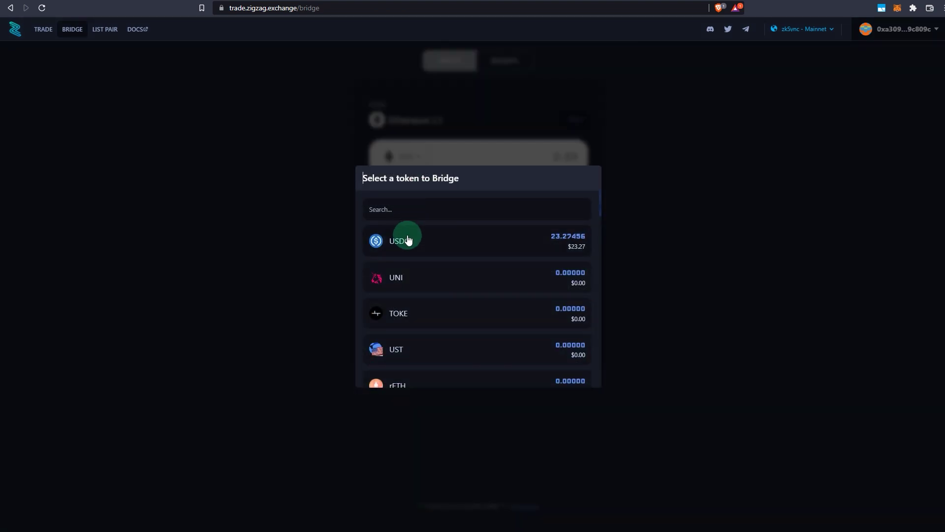
{"action": "left_click", "coordinate": [290, 275]}
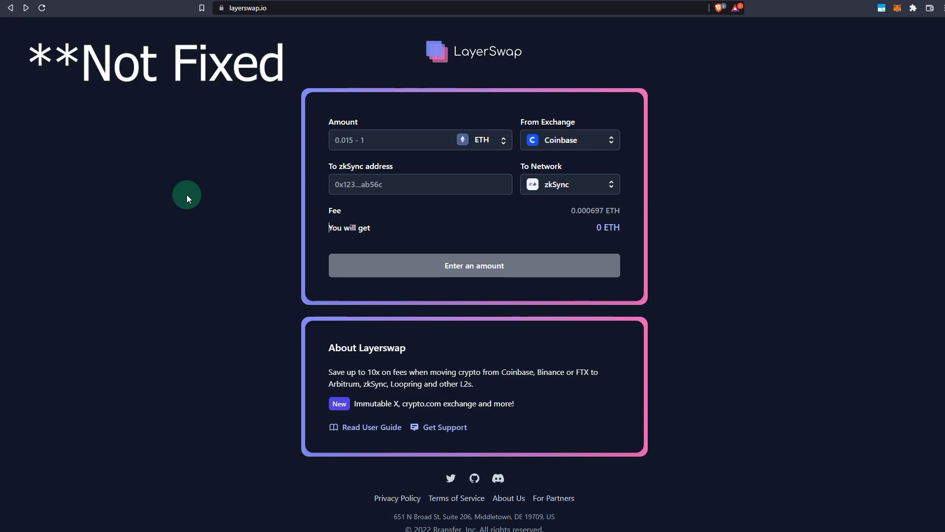
Change LayerSwap's From Exchange from Coinbase to FTX.COM
{"action": "left_click", "coordinate": [385, 139]}
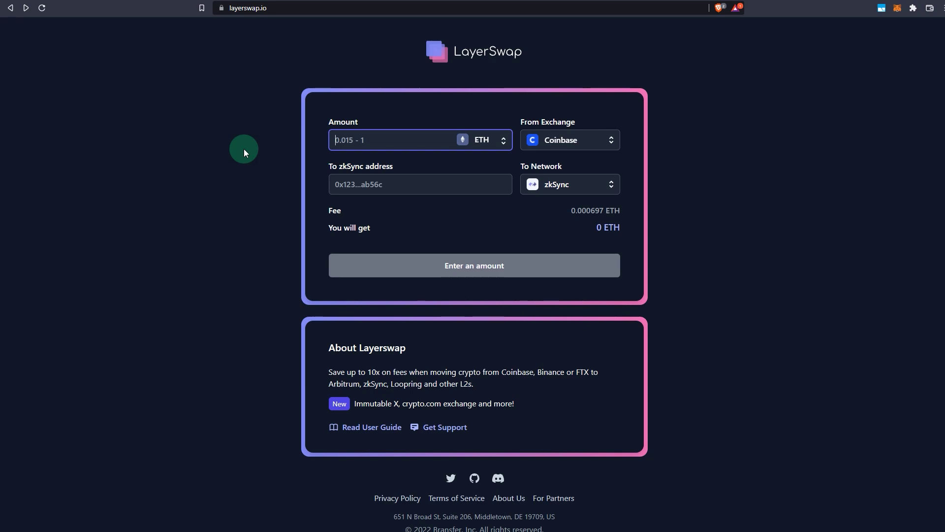
{"action": "left_click", "coordinate": [567, 140]}
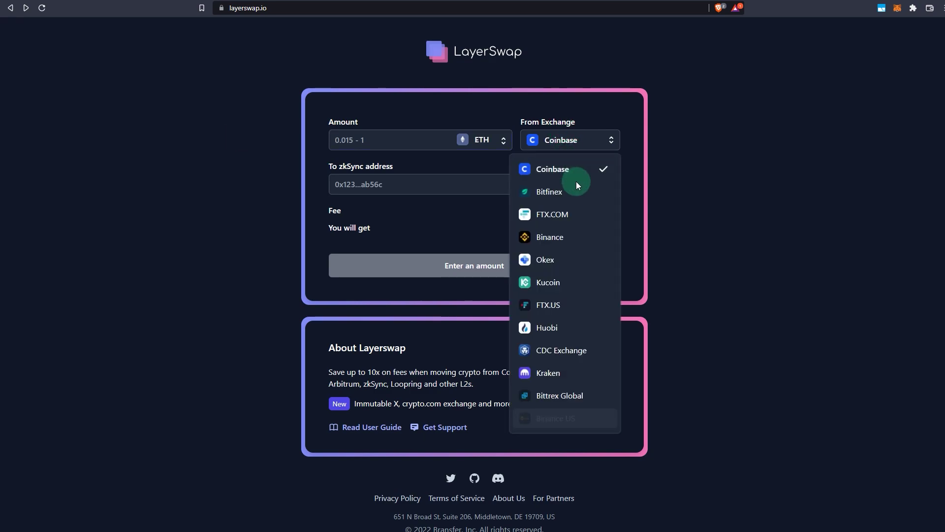
{"action": "left_click", "coordinate": [565, 216]}
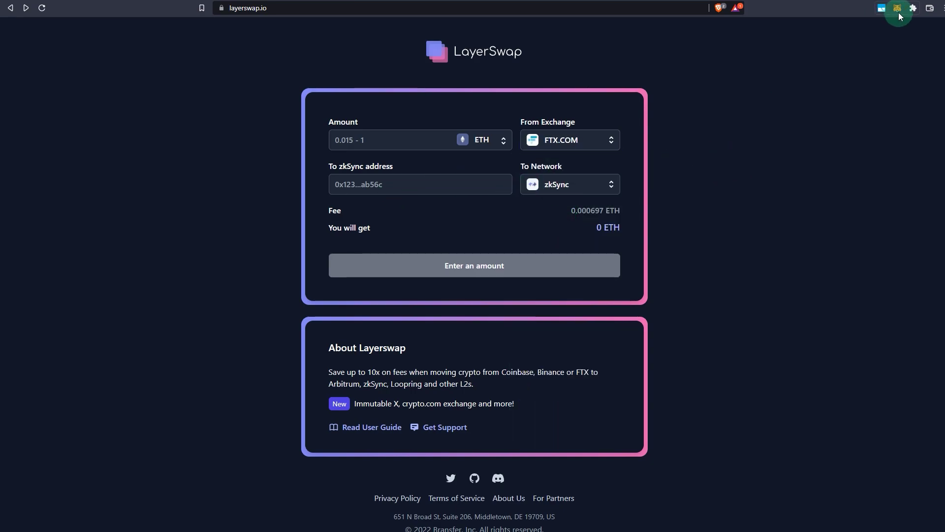
{"action": "left_click", "coordinate": [881, 8]}
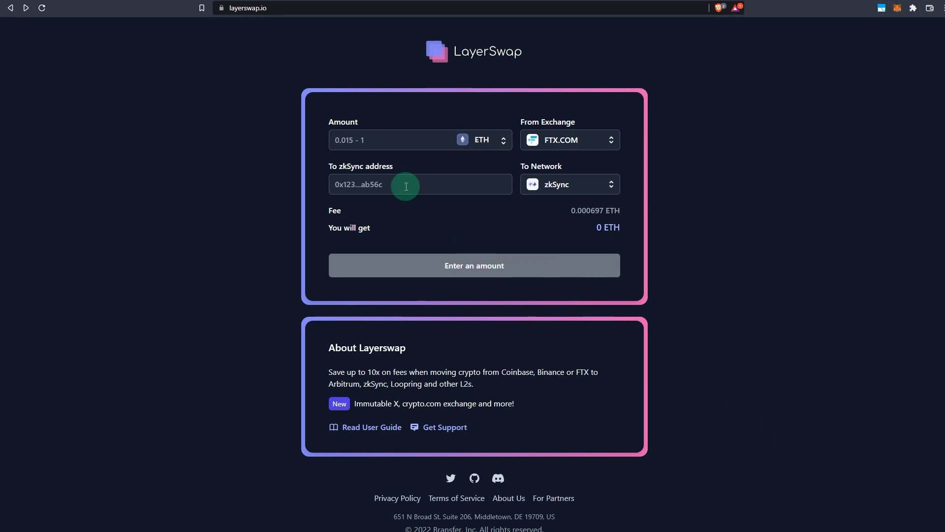
Paste the zkSync wallet address into LayerSwap and review the FTX ETH balance
{"action": "key", "text": "ctrl+v"}
{"action": "left_click", "coordinate": [381, 140]}
{"action": "key", "text": "ctrl+Tab"}
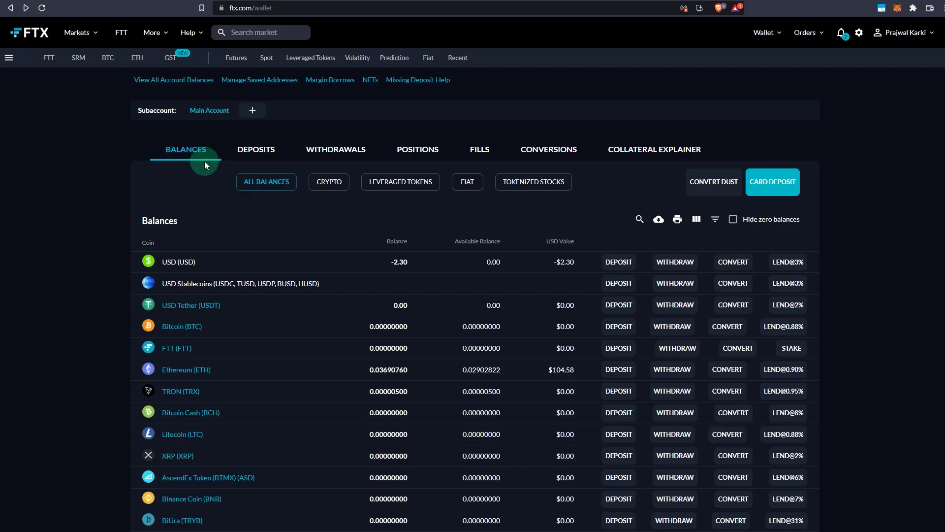
{"action": "scroll", "coordinate": [73, 326], "scroll_direction": "down", "scroll_amount": 2}
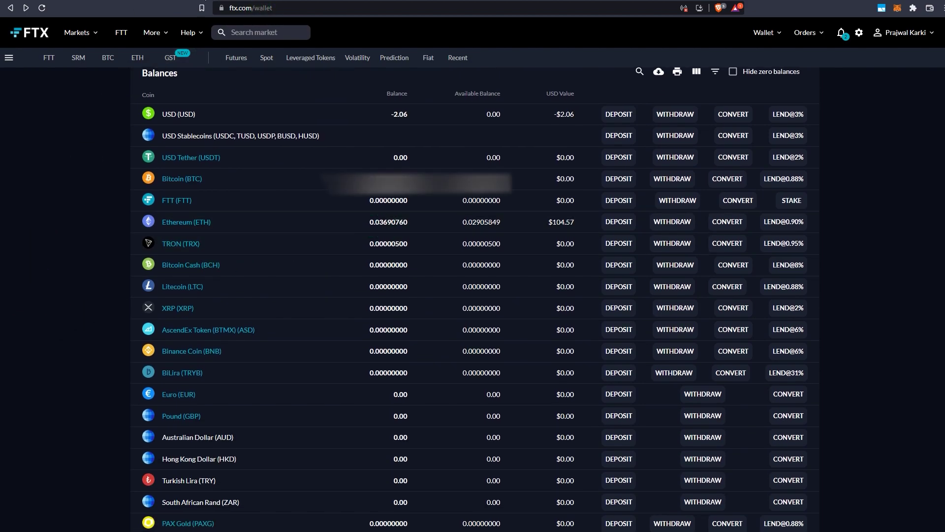
{"action": "key", "text": "ctrl+Tab"}
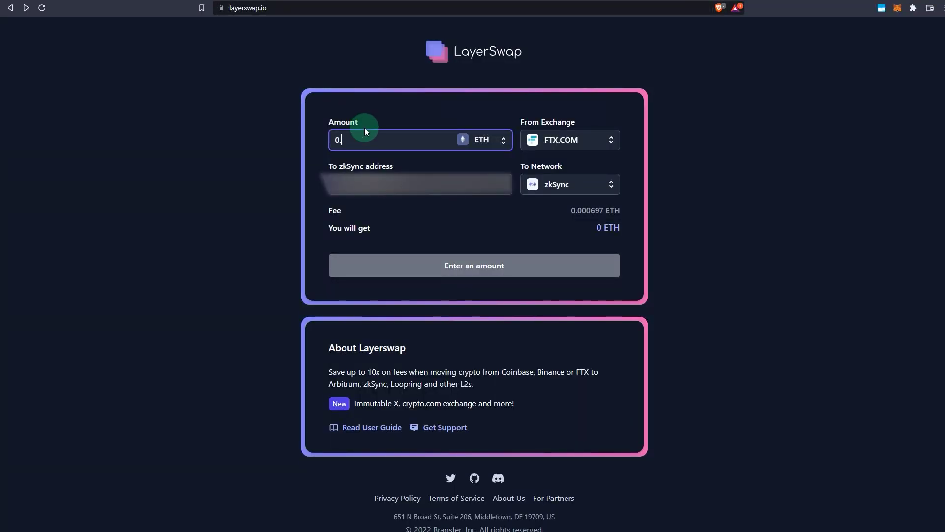
{"action": "type", "text": "03"}
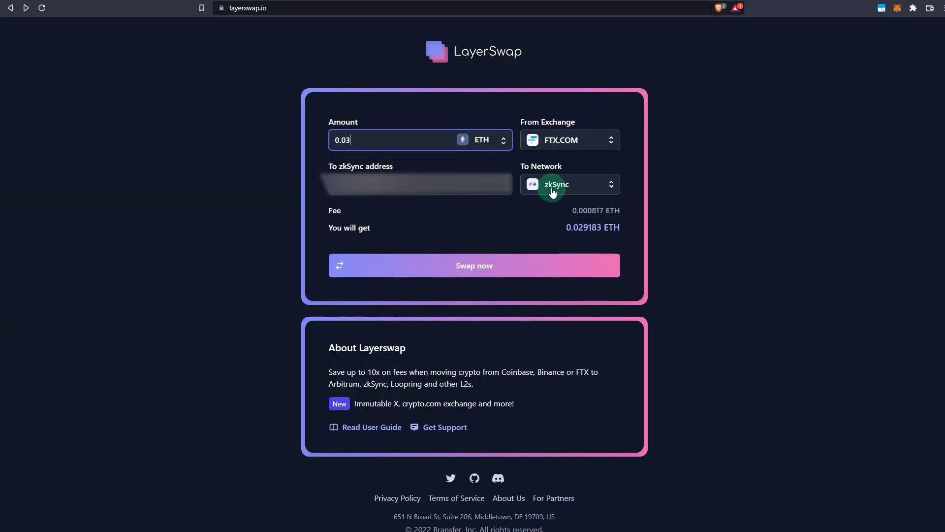
Enter 0.03 ETH as the amount and keep zkSync as the destination network
{"action": "left_click", "coordinate": [244, 239]}
{"action": "left_click", "coordinate": [390, 137]}
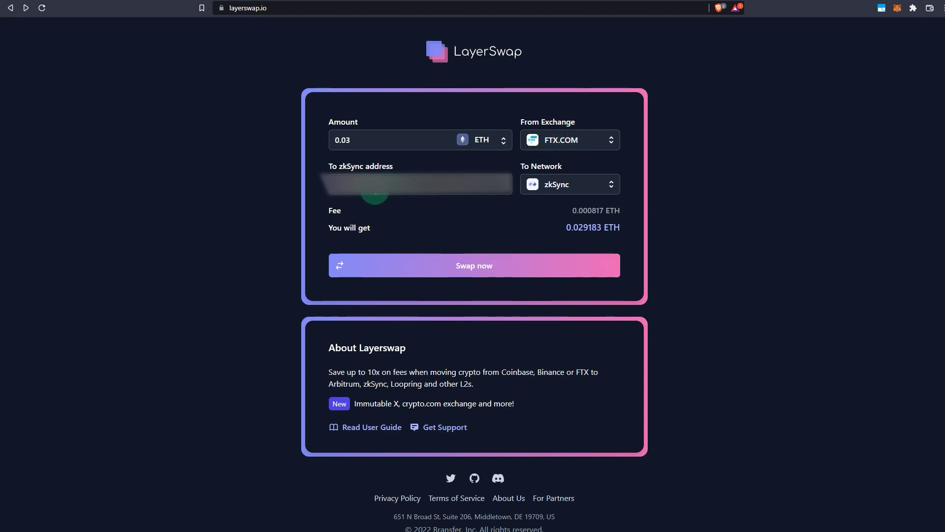
{"action": "left_click", "coordinate": [565, 184]}
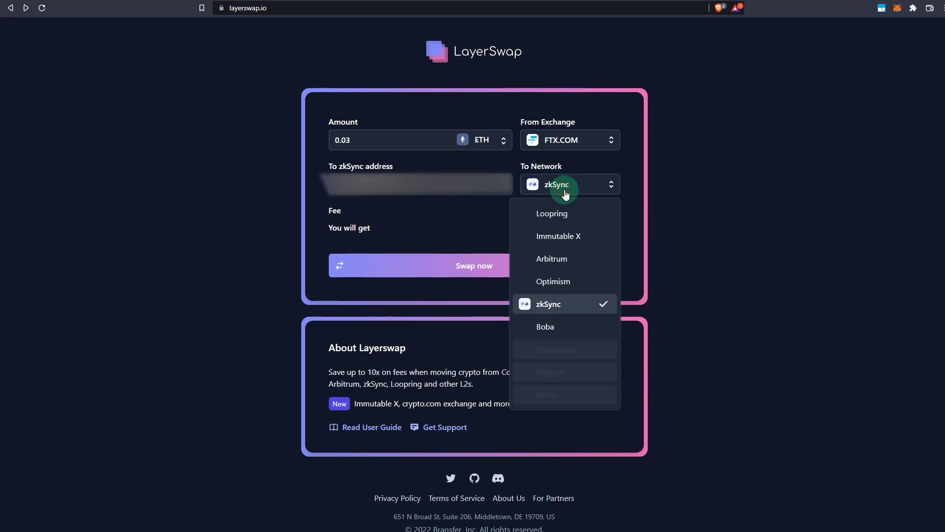
{"action": "left_click", "coordinate": [550, 304]}
{"action": "left_click", "coordinate": [565, 184]}
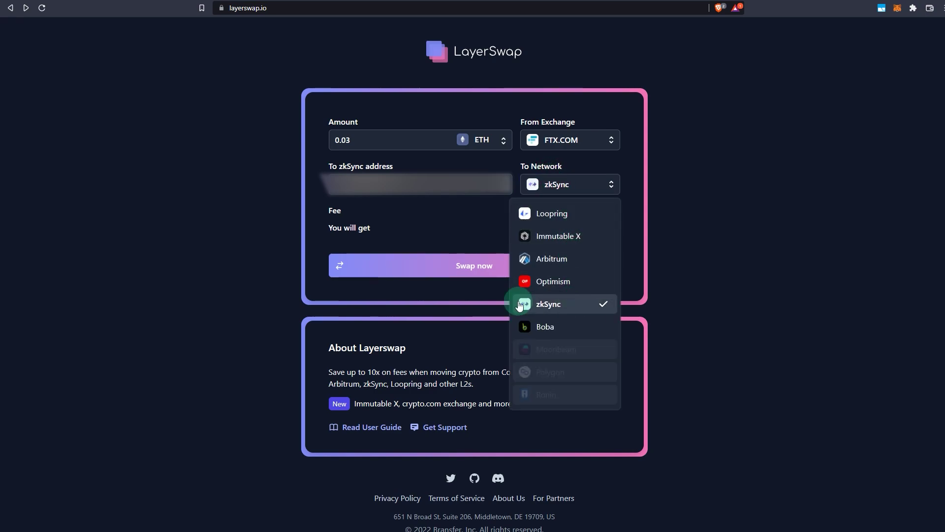
{"action": "left_click", "coordinate": [551, 303]}
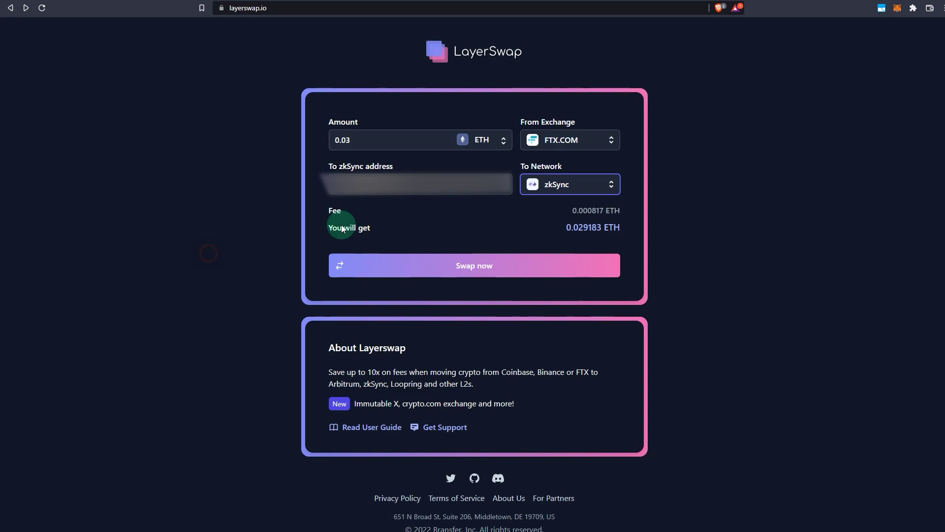
Request the swap, accept both acknowledgement checkboxes, and confirm it
{"action": "left_click", "coordinate": [471, 270]}
{"action": "left_click", "coordinate": [400, 268]}
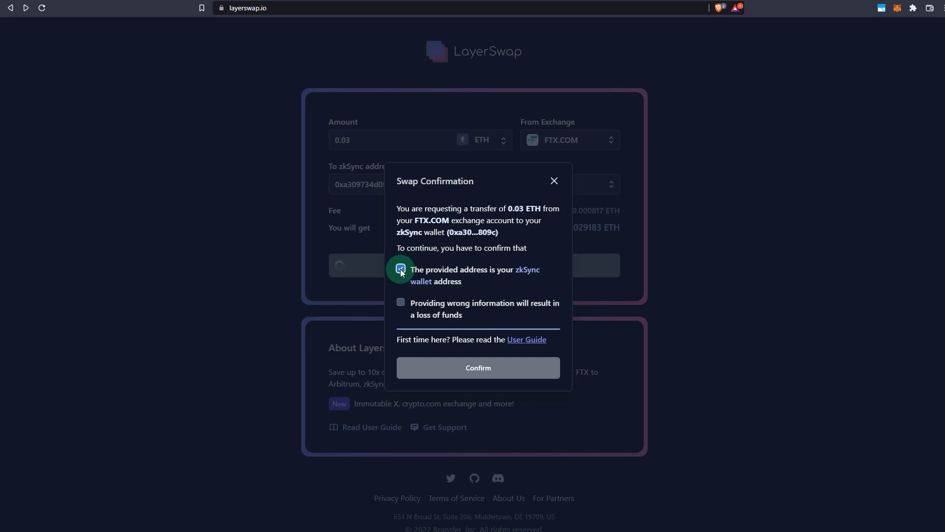
{"action": "left_click", "coordinate": [400, 302]}
{"action": "left_click", "coordinate": [463, 367]}
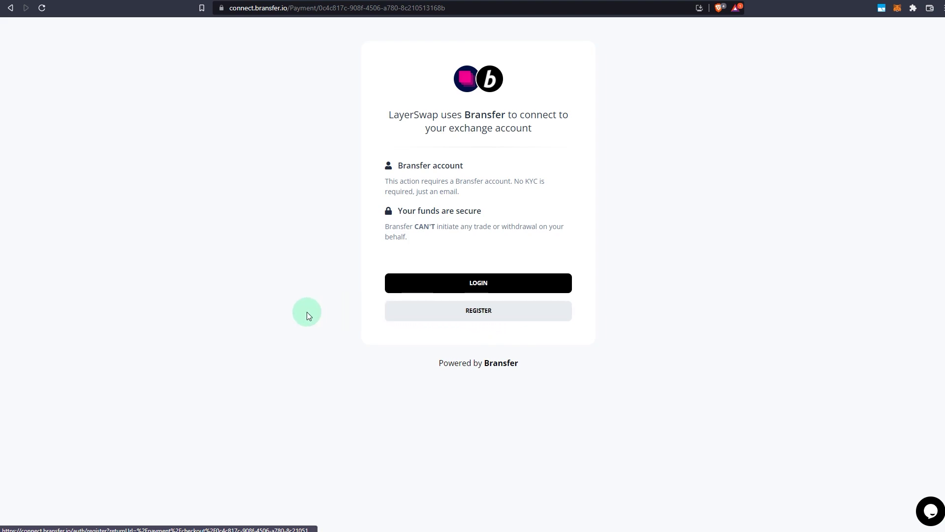
Register a Bransfer account by authorizing the app with Twitter
{"action": "left_click", "coordinate": [469, 311]}
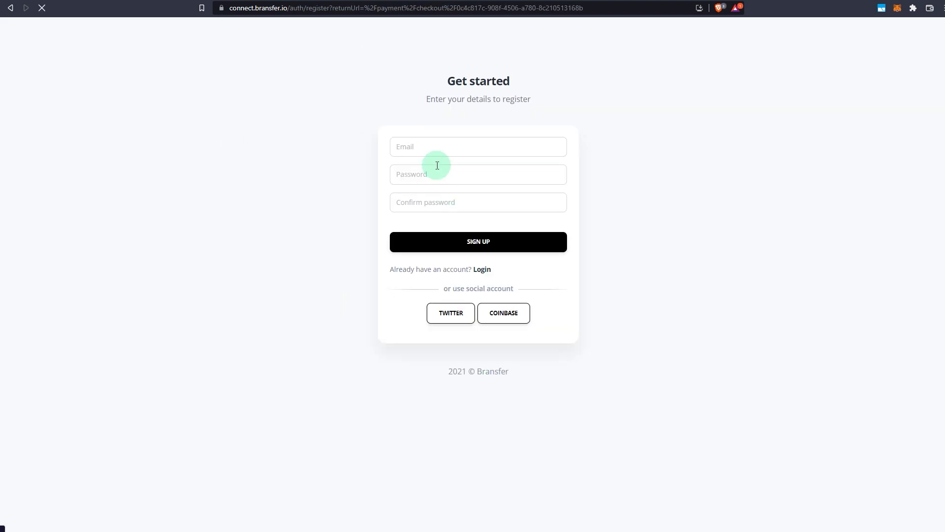
{"action": "left_click", "coordinate": [452, 315]}
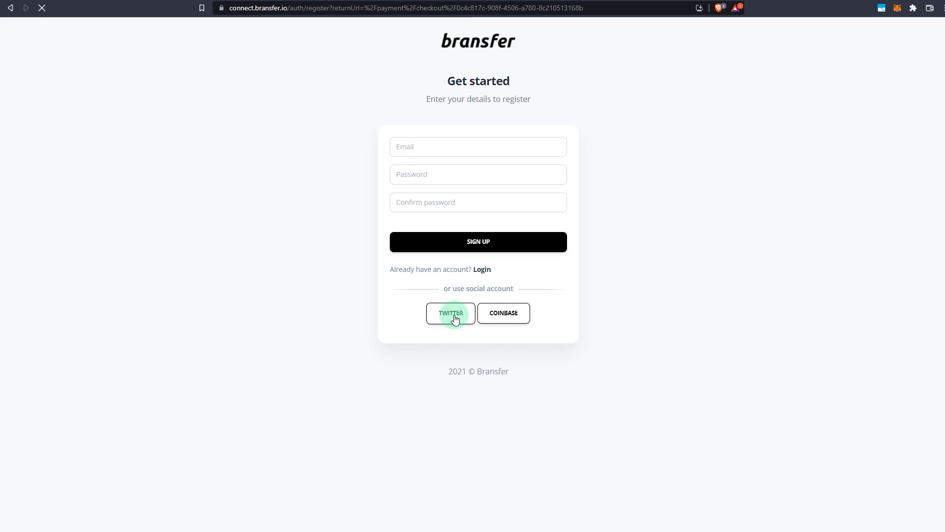
{"action": "left_click", "coordinate": [348, 113]}
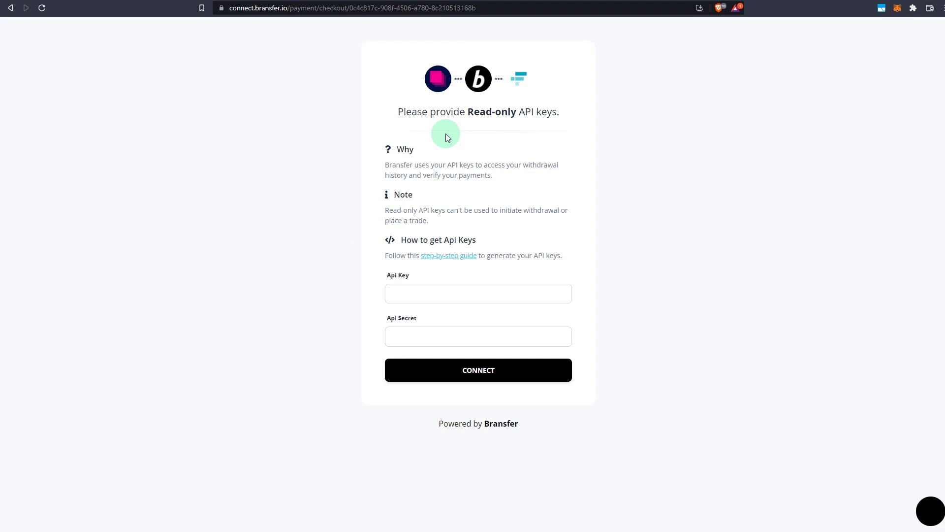
{"action": "key", "text": "Tab"}
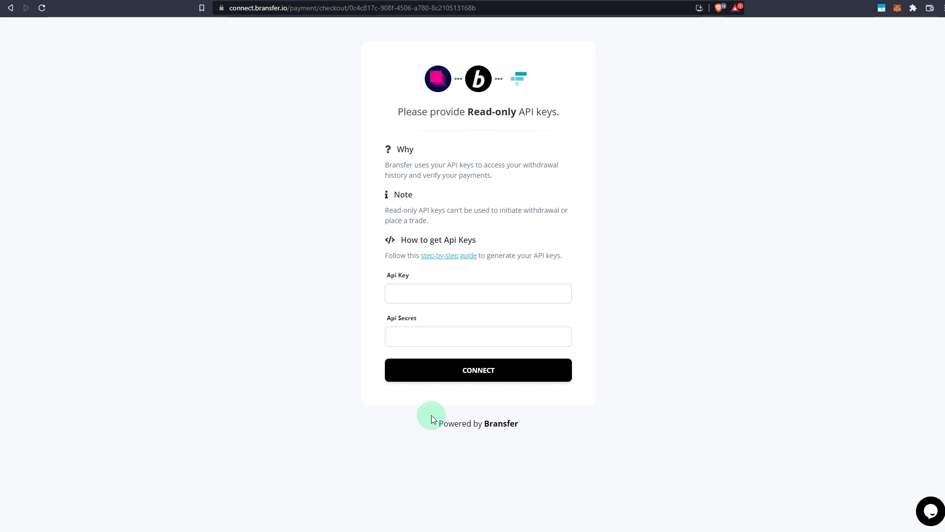
Create a read-only key in FTX's API settings and copy its key and secret
{"action": "key", "text": "ctrl+Tab"}
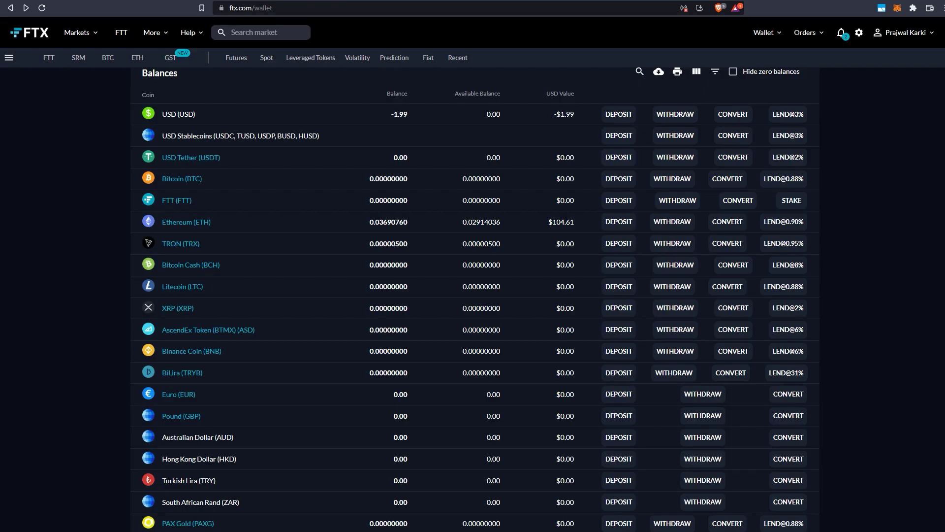
{"action": "left_click", "coordinate": [905, 32]}
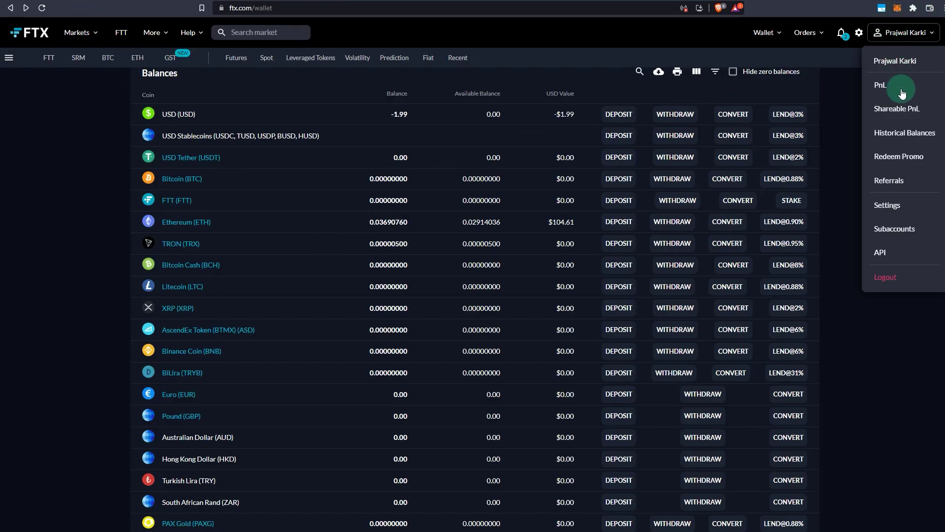
{"action": "left_click", "coordinate": [883, 229]}
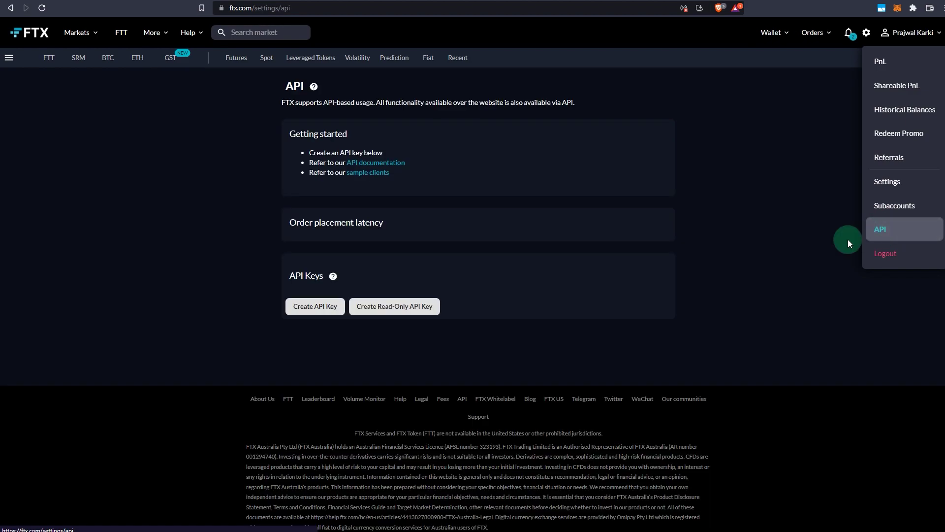
{"action": "scroll", "coordinate": [234, 244], "scroll_direction": "down", "scroll_amount": 3}
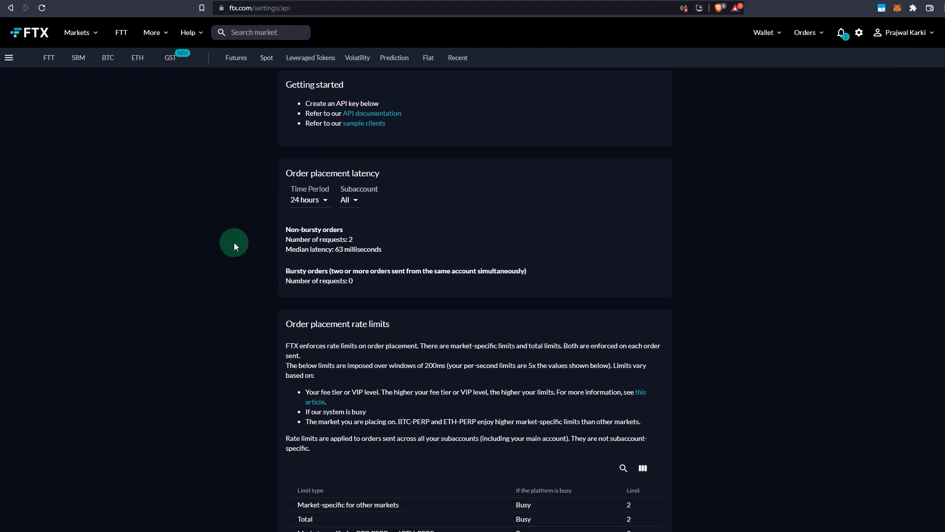
{"action": "scroll", "coordinate": [243, 235], "scroll_direction": "down", "scroll_amount": 5}
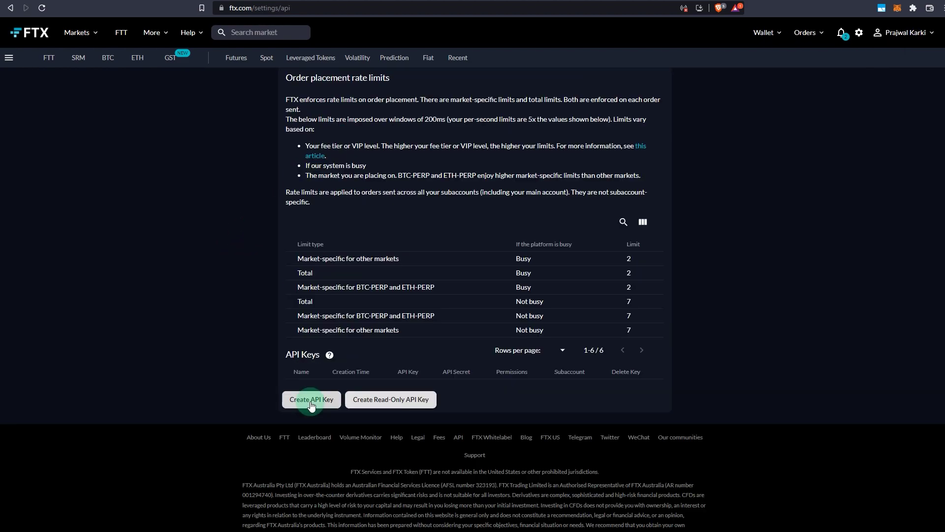
{"action": "left_click", "coordinate": [390, 399]}
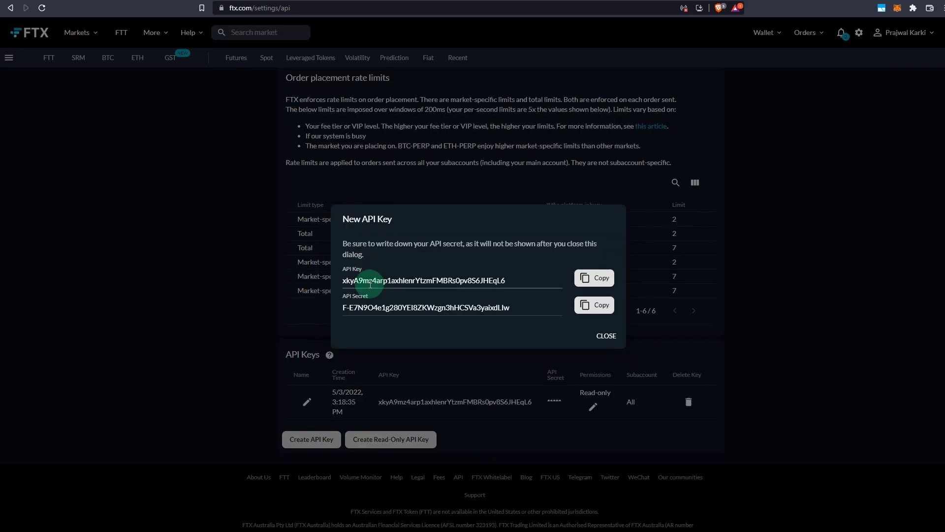
{"action": "left_click", "coordinate": [594, 278]}
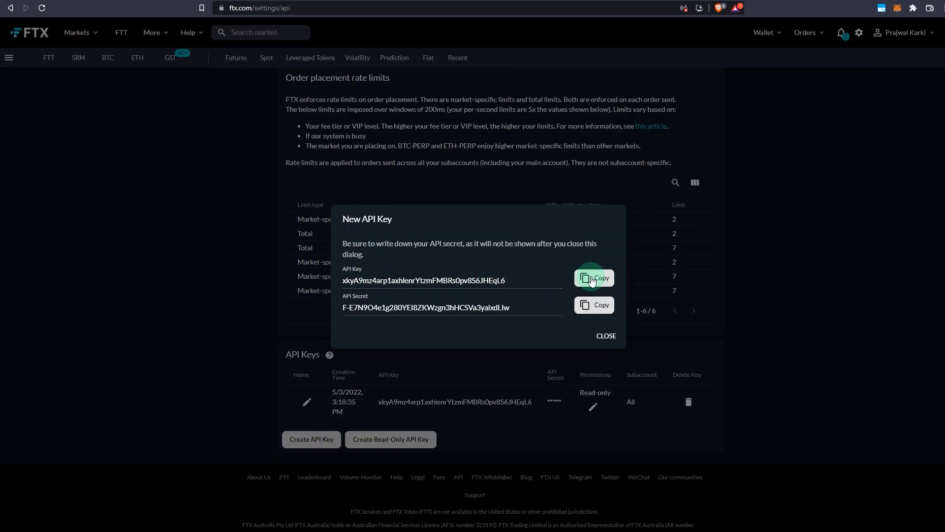
{"action": "left_click", "coordinate": [594, 304]}
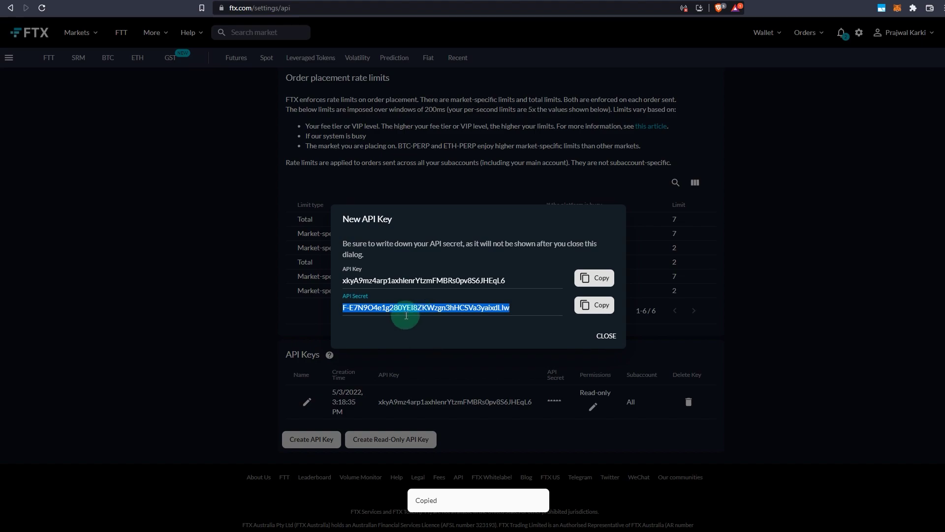
Paste the FTX API secret into Bransfer and connect the FTX account
{"action": "key", "text": "ctrl+Tab"}
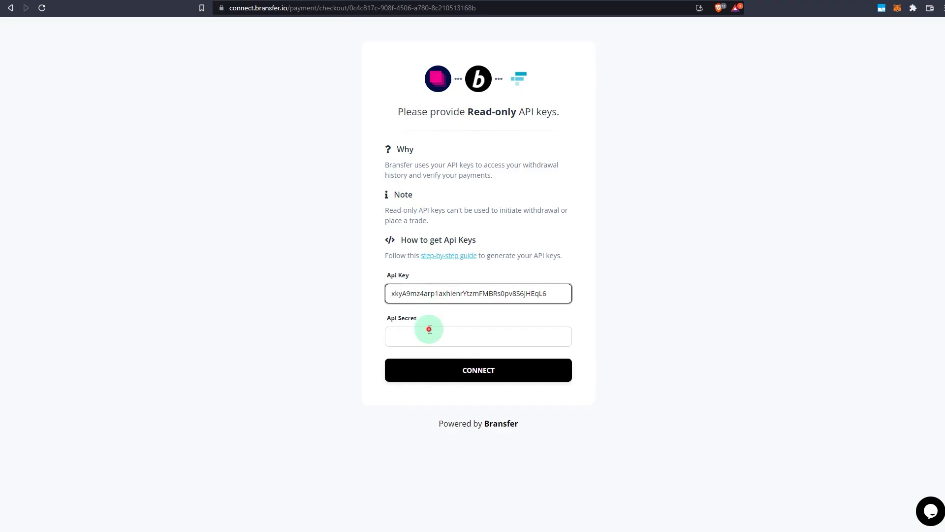
{"action": "left_click", "coordinate": [429, 333]}
{"action": "key", "text": "ctrl+v"}
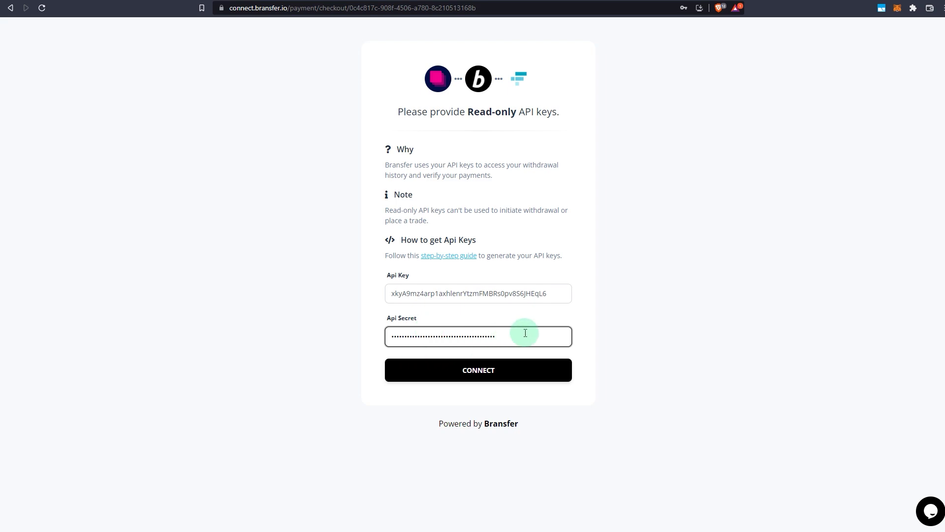
{"action": "left_click", "coordinate": [478, 370]}
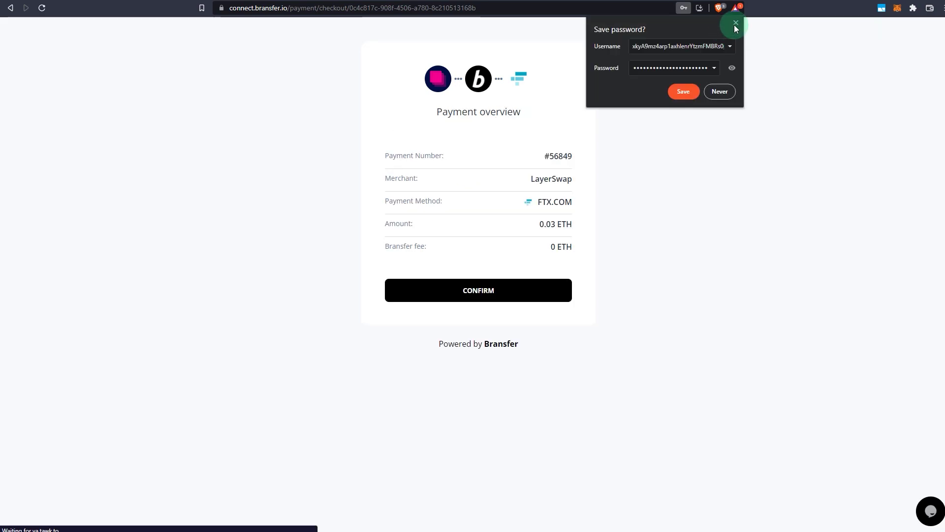
Dismiss the save-password prompt and confirm the 0.03 ETH payment
{"action": "left_click", "coordinate": [735, 26]}
{"action": "left_click", "coordinate": [487, 295]}
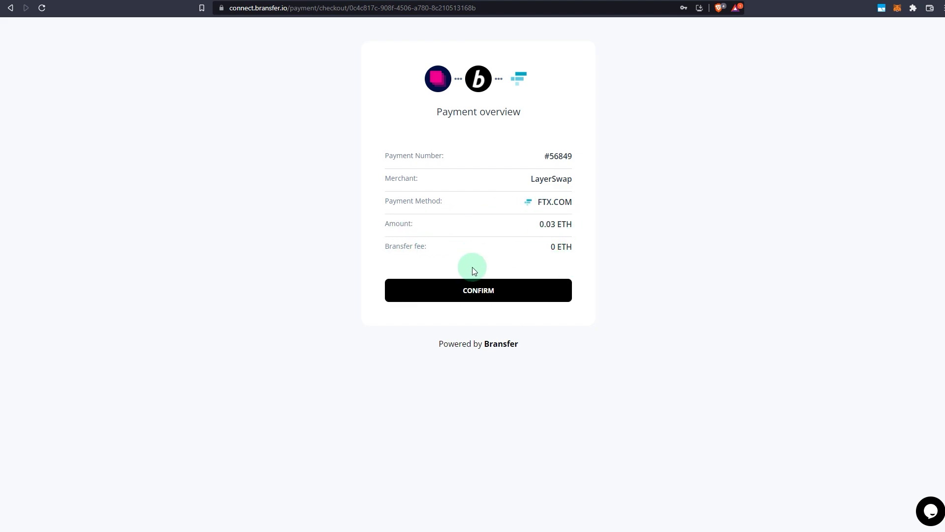
{"action": "left_click", "coordinate": [488, 297]}
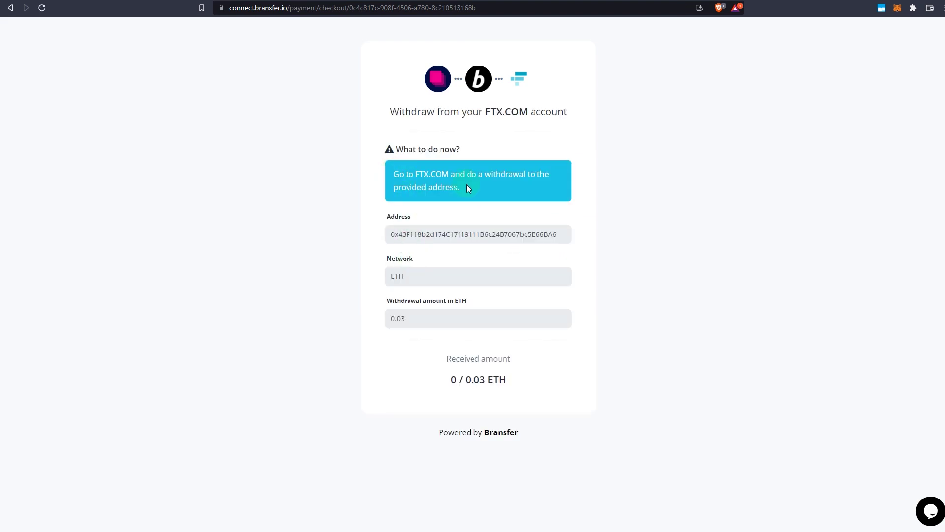
Copy Bransfer's withdrawal address and start a new ETH withdrawal in FTX
{"action": "left_click_drag", "start_coordinate": [392, 235], "coordinate": [601, 240]}
{"action": "key", "text": "ctrl+c"}
{"action": "left_click", "coordinate": [127, 42]}
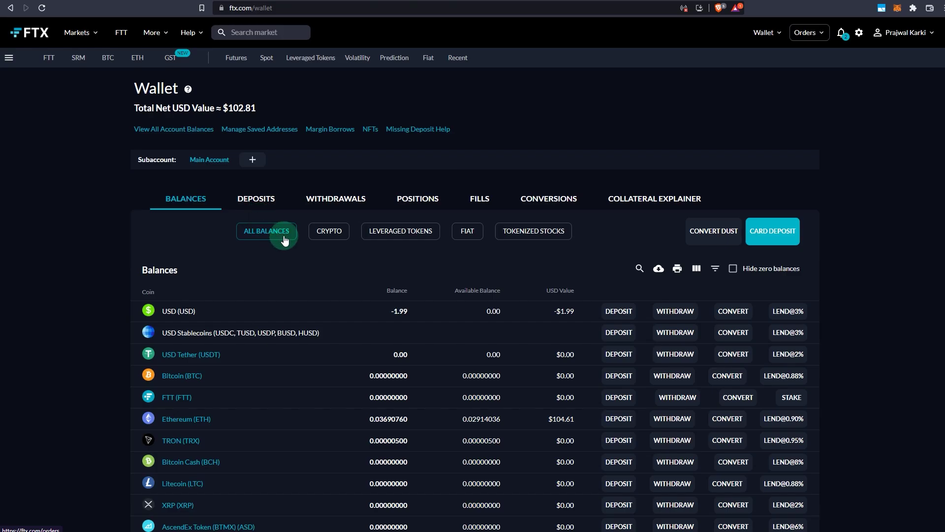
{"action": "left_click", "coordinate": [346, 203]}
{"action": "left_click", "coordinate": [772, 225]}
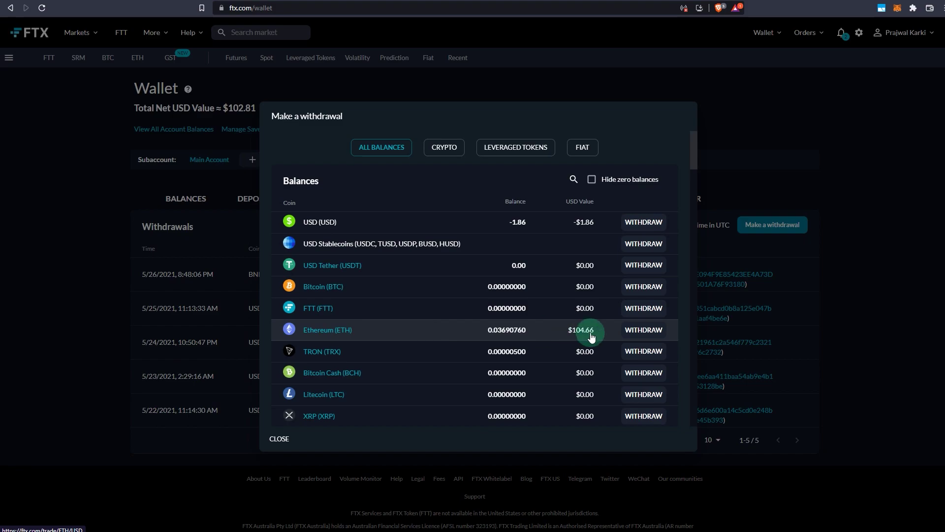
{"action": "left_click", "coordinate": [644, 330]}
Withdraw 0.03 ETH over the ETH network to the Bransfer address
{"action": "left_click", "coordinate": [369, 260]}
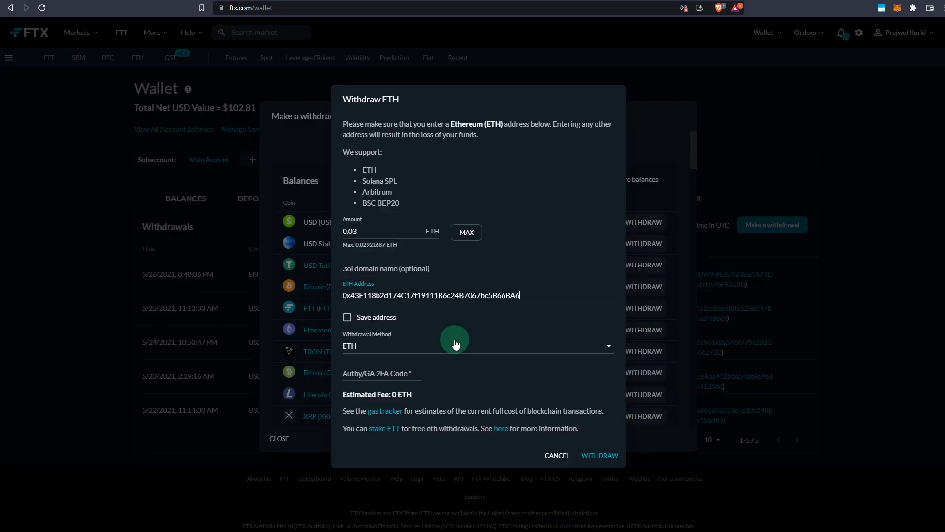
{"action": "left_click", "coordinate": [364, 348]}
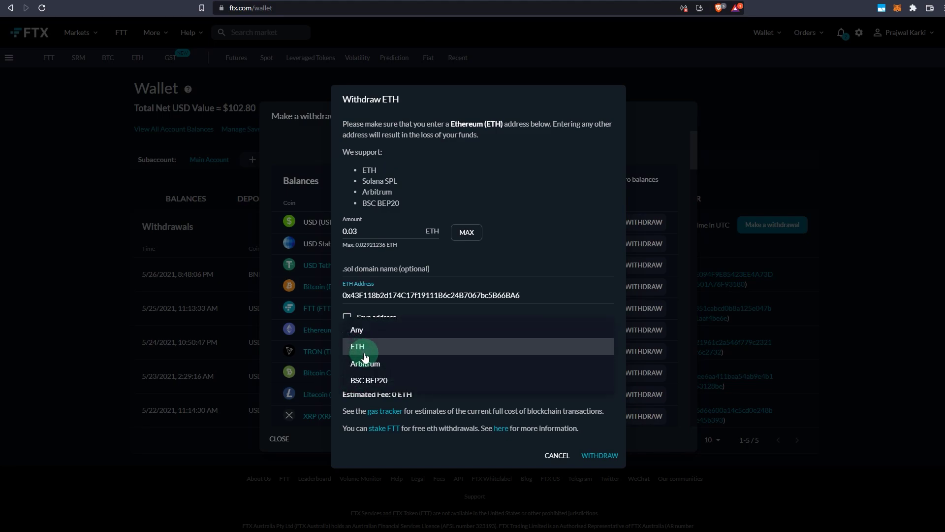
{"action": "left_click", "coordinate": [362, 347]}
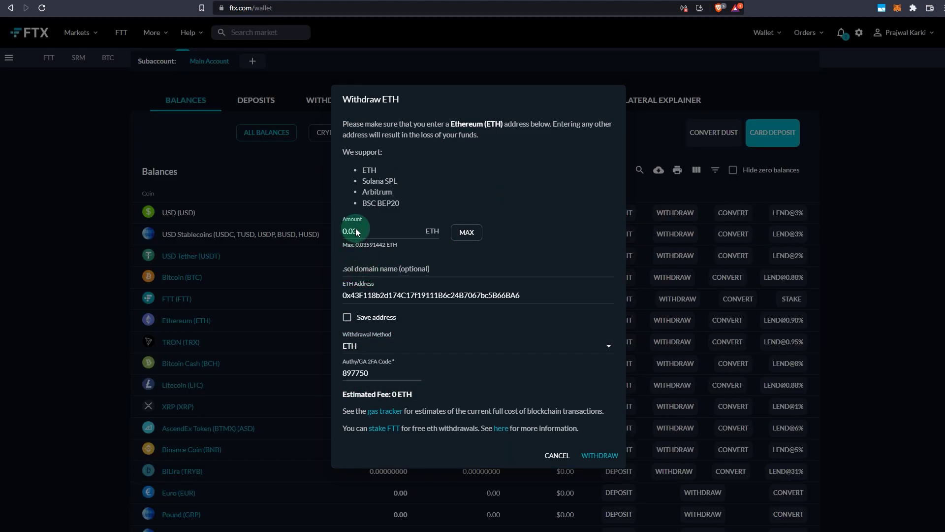
{"action": "left_click", "coordinate": [362, 294]}
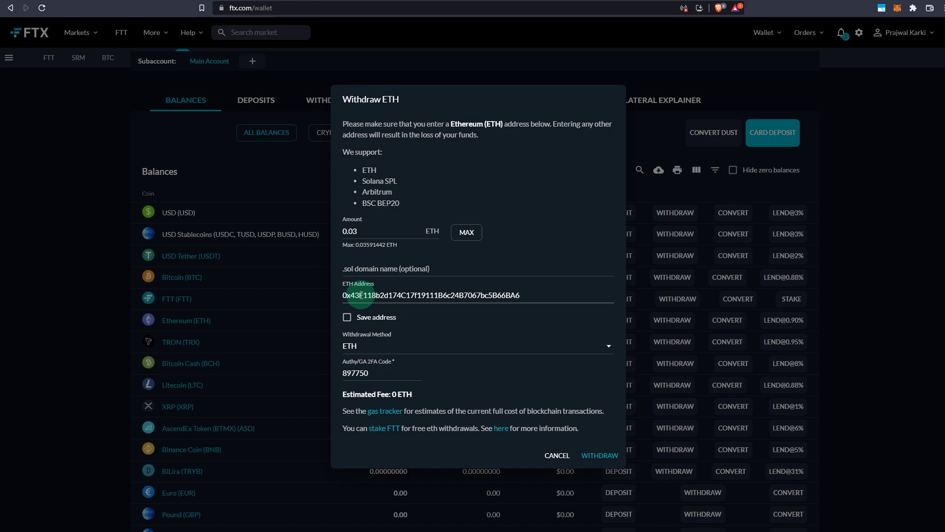
{"action": "left_click", "coordinate": [170, 2]}
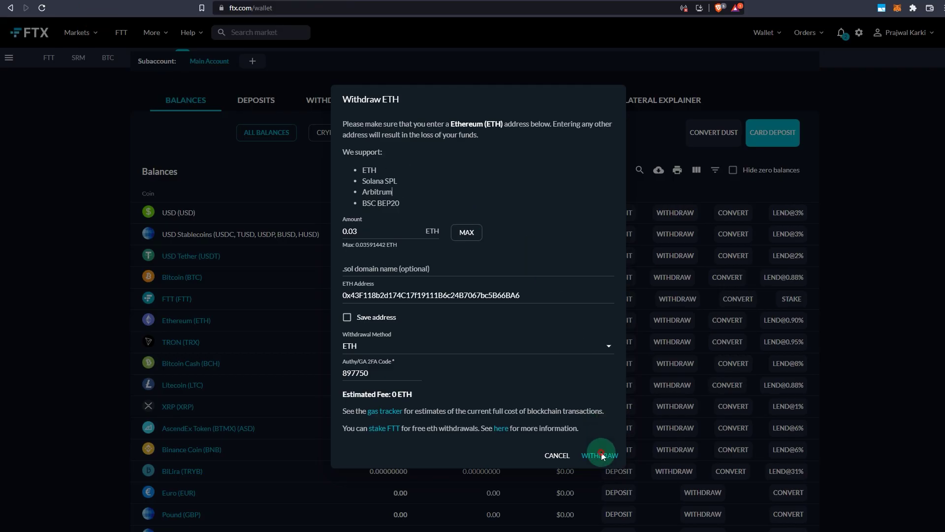
{"action": "left_click", "coordinate": [601, 456]}
{"action": "key", "text": "ctrl+Tab"}
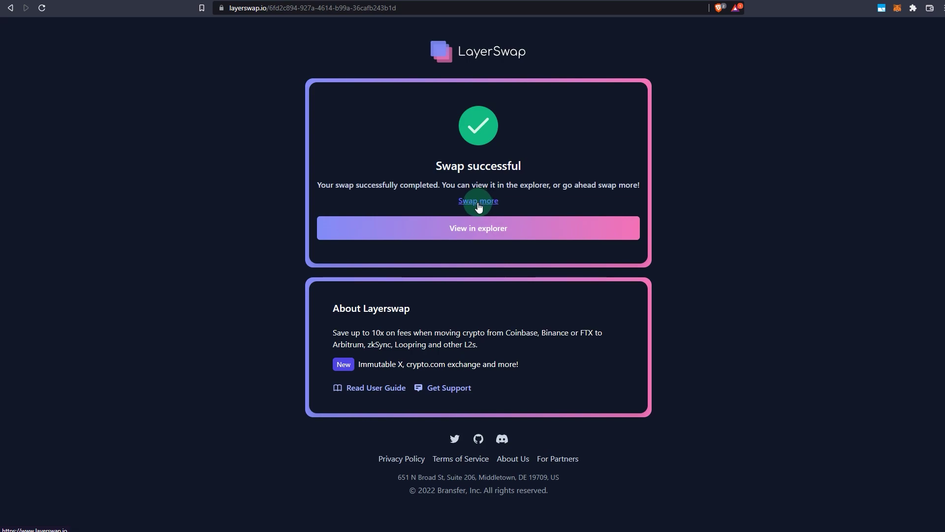
{"action": "left_click", "coordinate": [477, 233]}
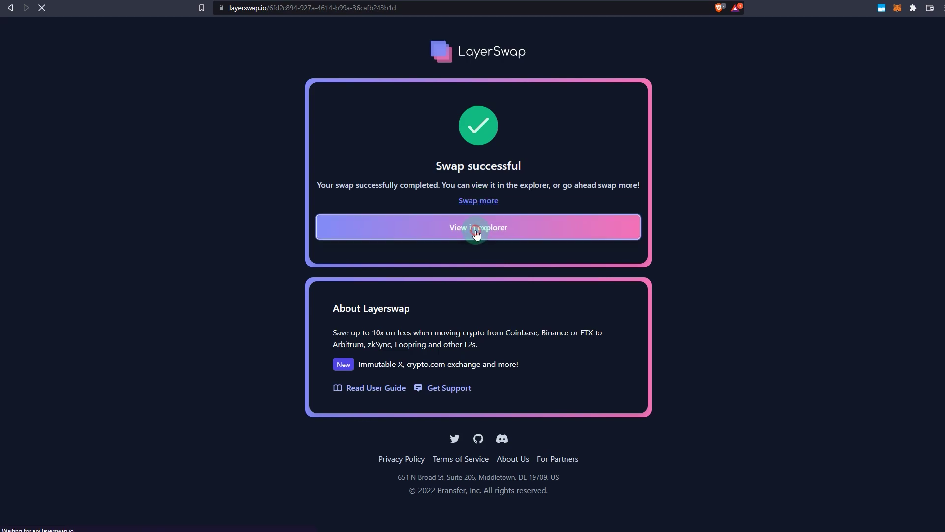